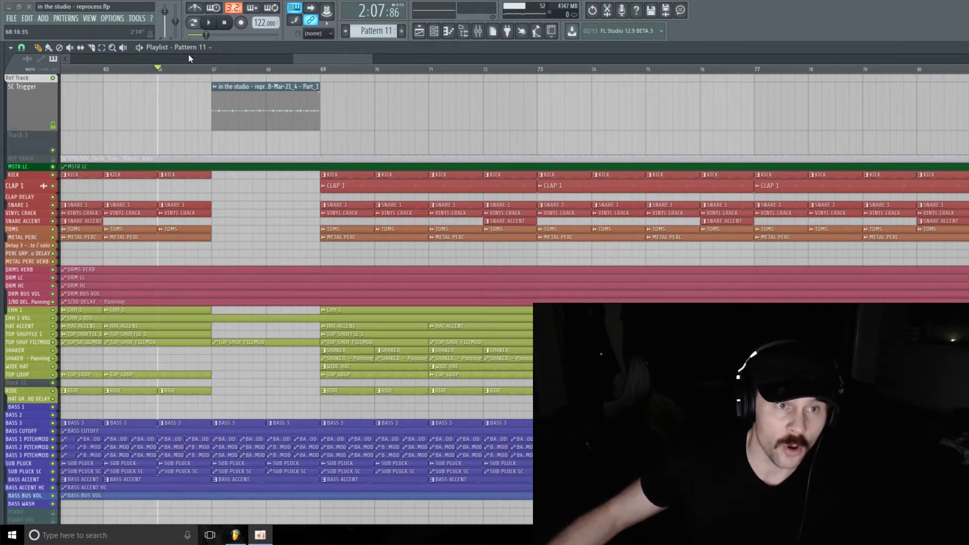
- Play the arrangement from bar 66 through the drum gap at bars 67 and 68 to hear the audio clip
{"action": "left_click_drag", "start_coordinate": [262, 402], "coordinate": [217, 472]}
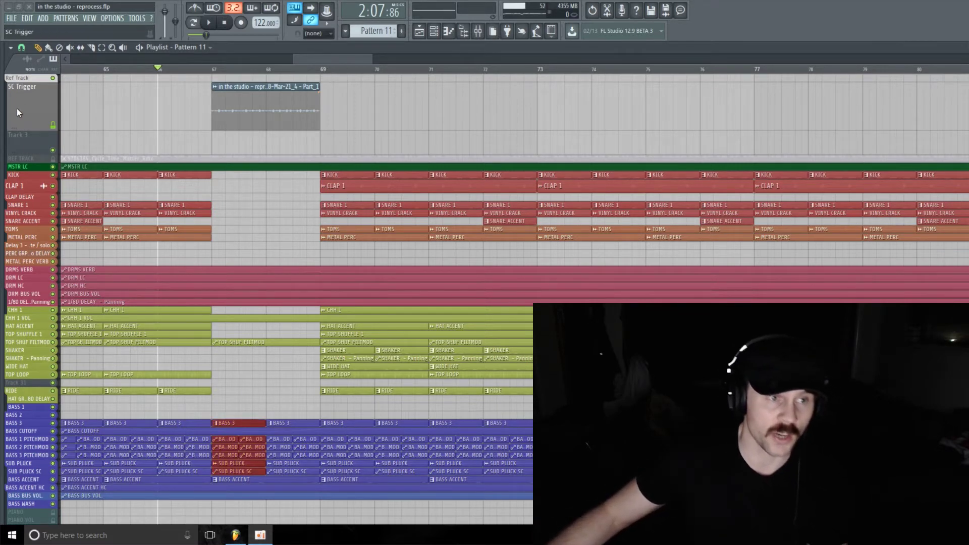
{"action": "left_click", "coordinate": [55, 186], "text": "ctrl"}
{"action": "left_click", "coordinate": [54, 186], "text": "ctrl"}
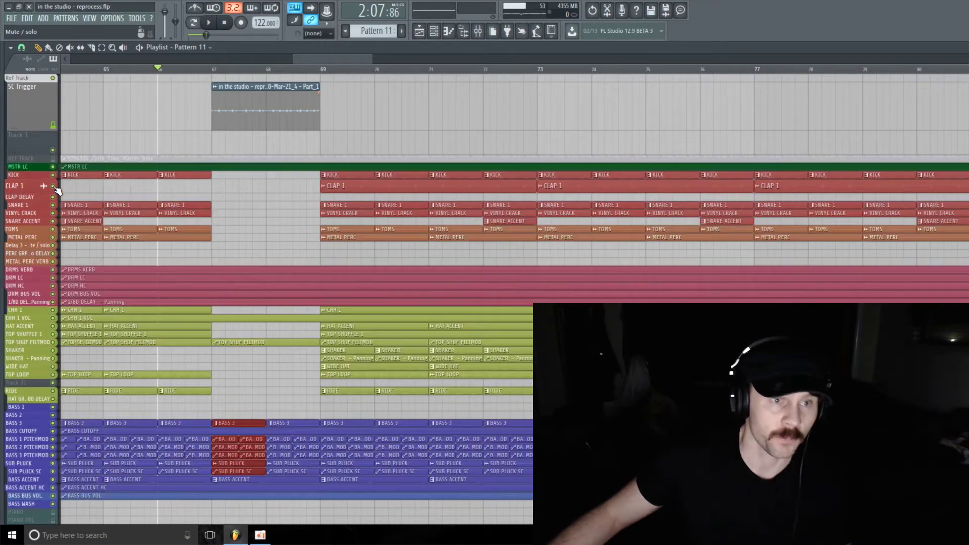
{"action": "key", "text": "space"}
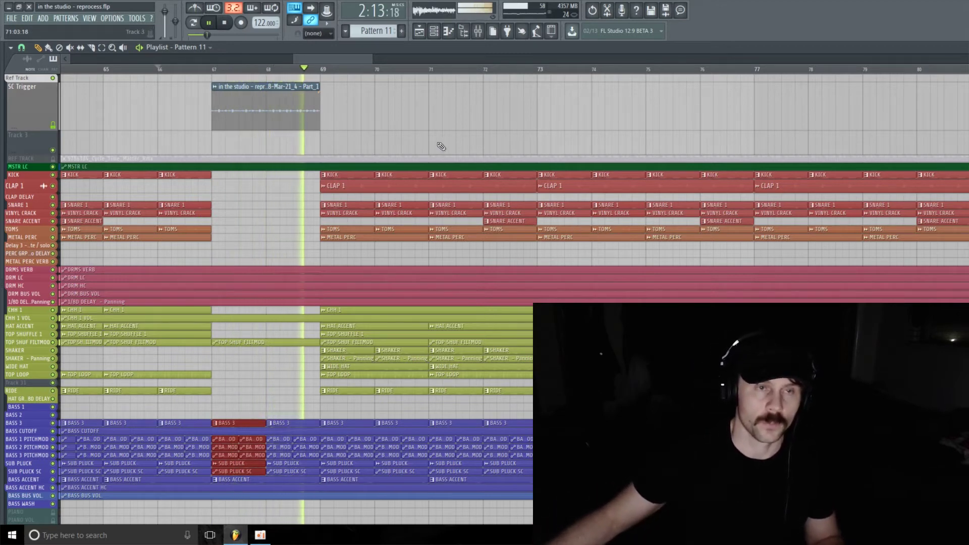
{"action": "key", "text": "space"}
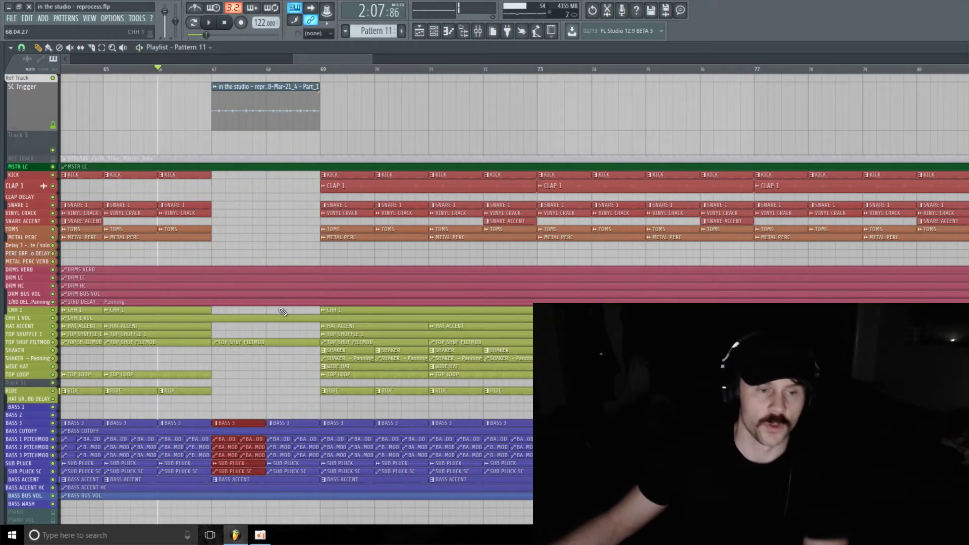
{"action": "left_click", "coordinate": [271, 388]}
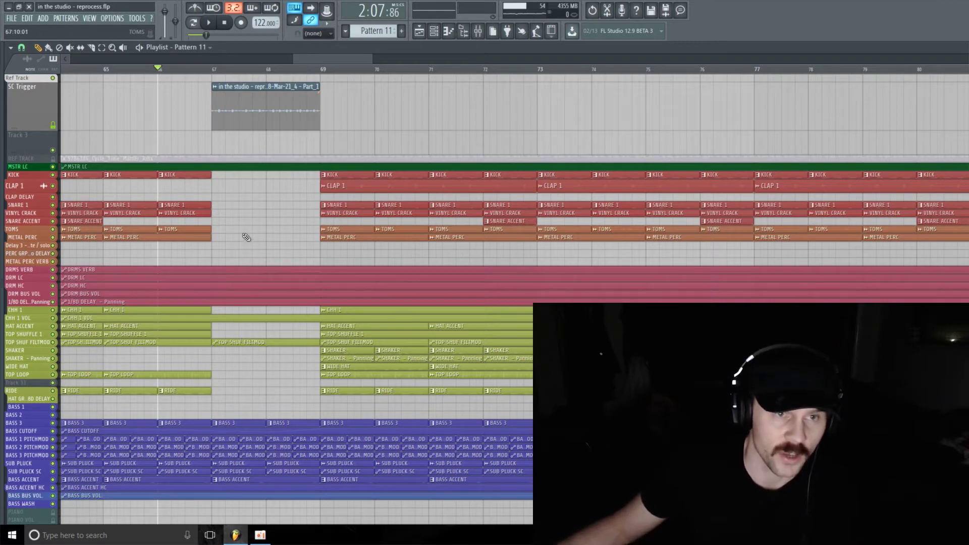
- Add a new Fruity slicer channel to the channel rack
{"action": "left_click_drag", "start_coordinate": [373, 61], "coordinate": [372, 62]}
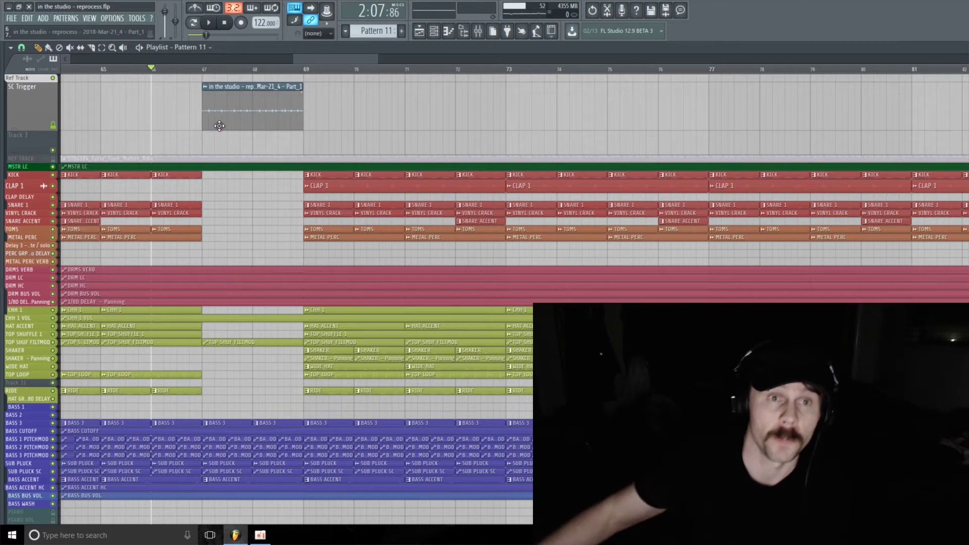
{"action": "left_click", "coordinate": [435, 30]}
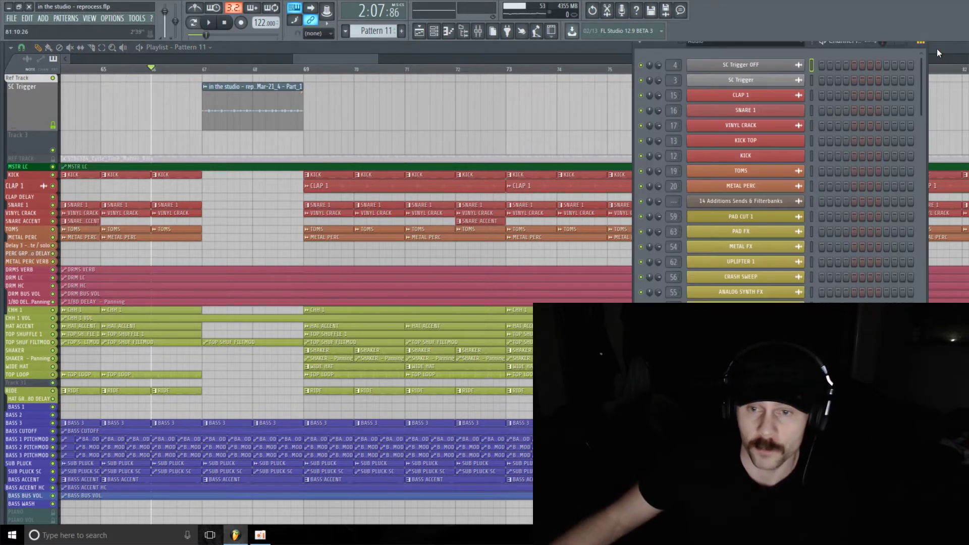
{"action": "scroll", "coordinate": [925, 111], "scroll_direction": "down", "scroll_amount": 10}
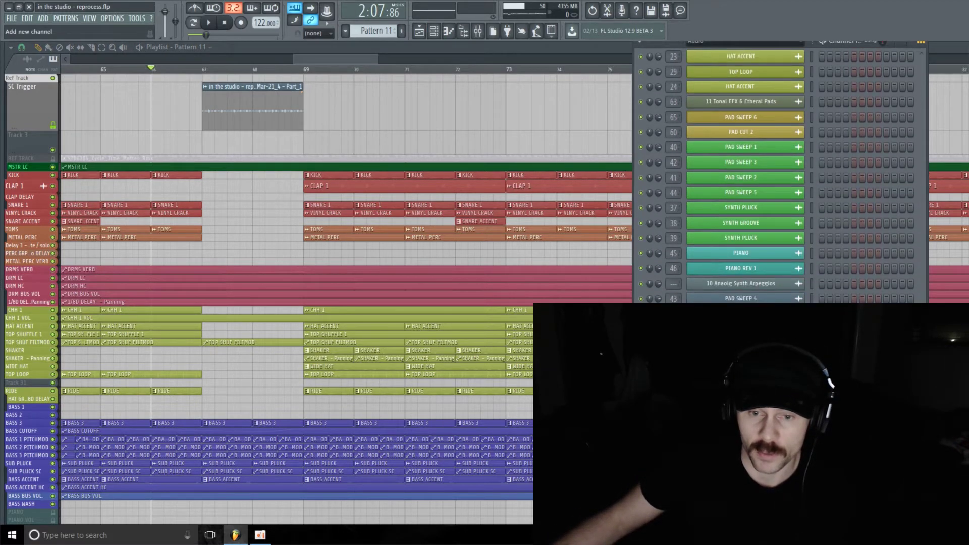
{"action": "left_click", "coordinate": [696, 312]}
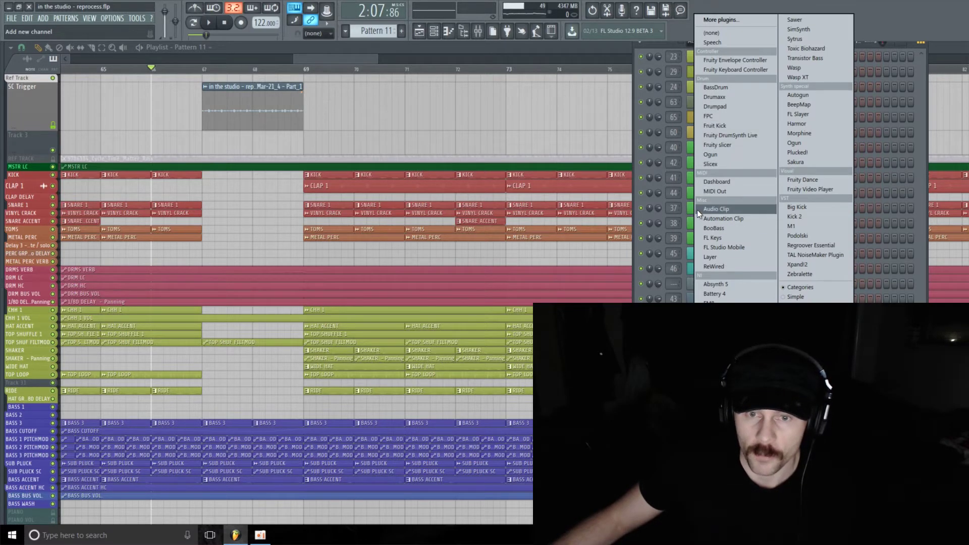
{"action": "left_click", "coordinate": [722, 145]}
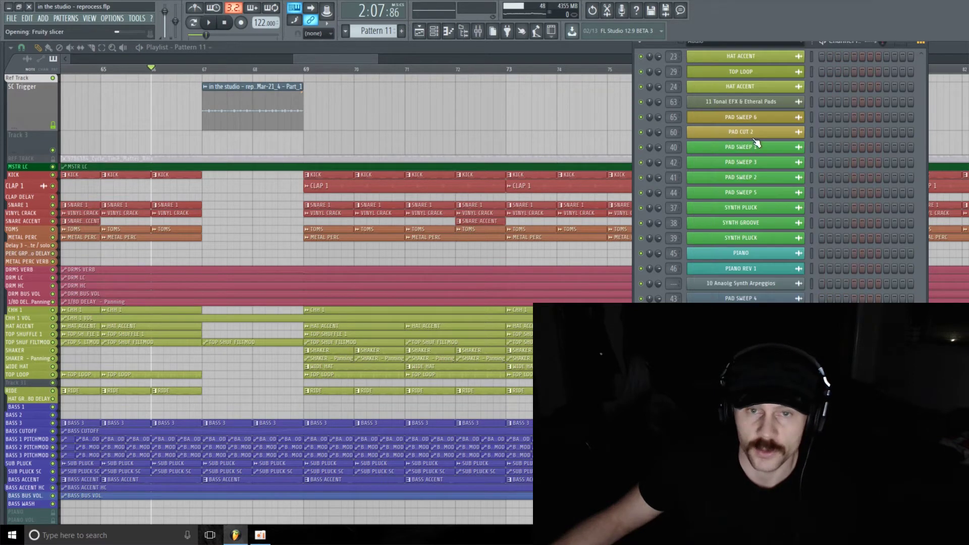
- Load the sample of the audio clip at bar 67 into the new Fruity slicer channel
{"action": "double_click", "coordinate": [252, 101]}
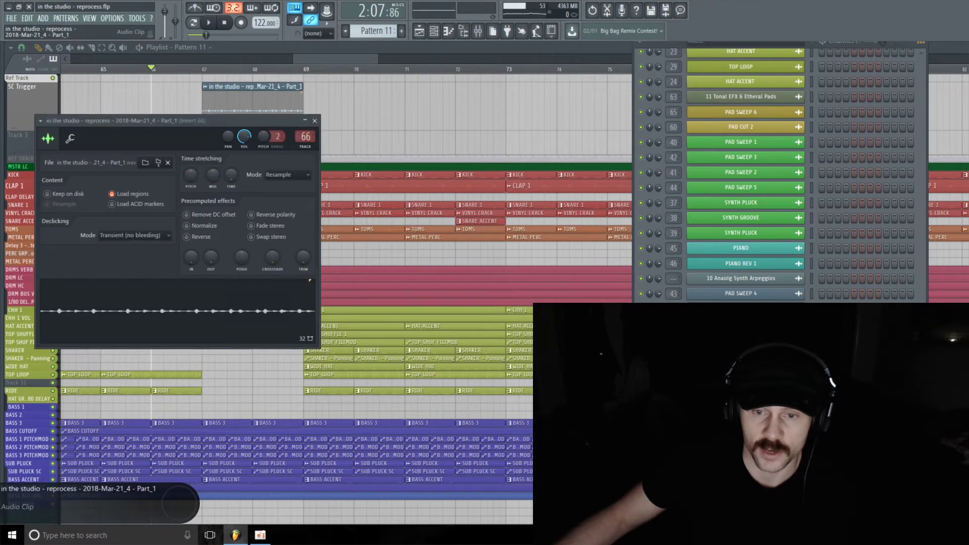
{"action": "left_click_drag", "start_coordinate": [172, 120], "coordinate": [141, 246]}
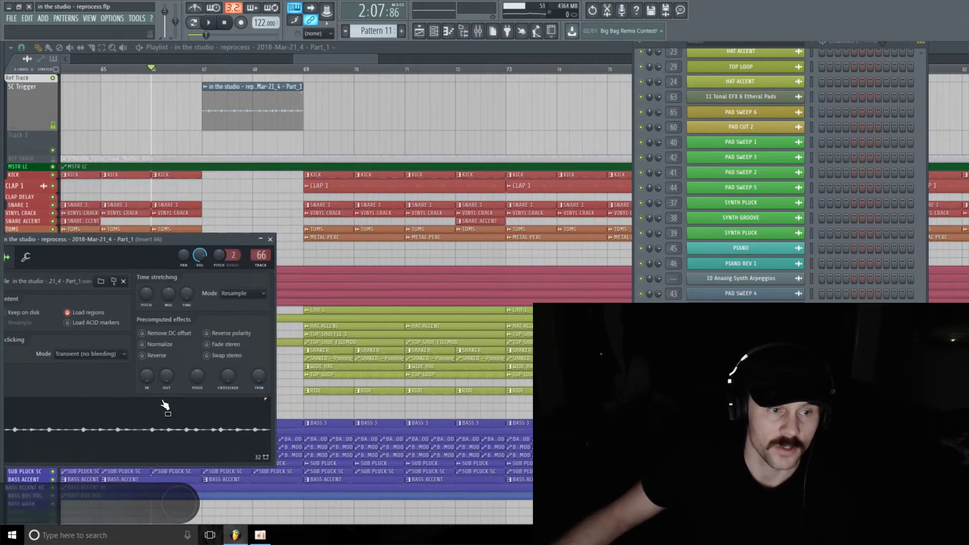
{"action": "left_click", "coordinate": [267, 242]}
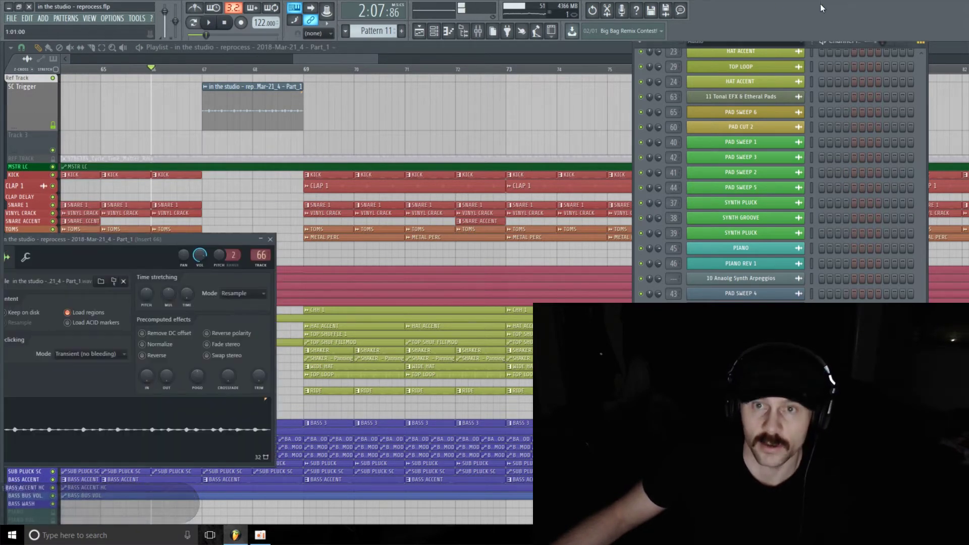
{"action": "left_click_drag", "start_coordinate": [863, 42], "coordinate": [447, 4]}
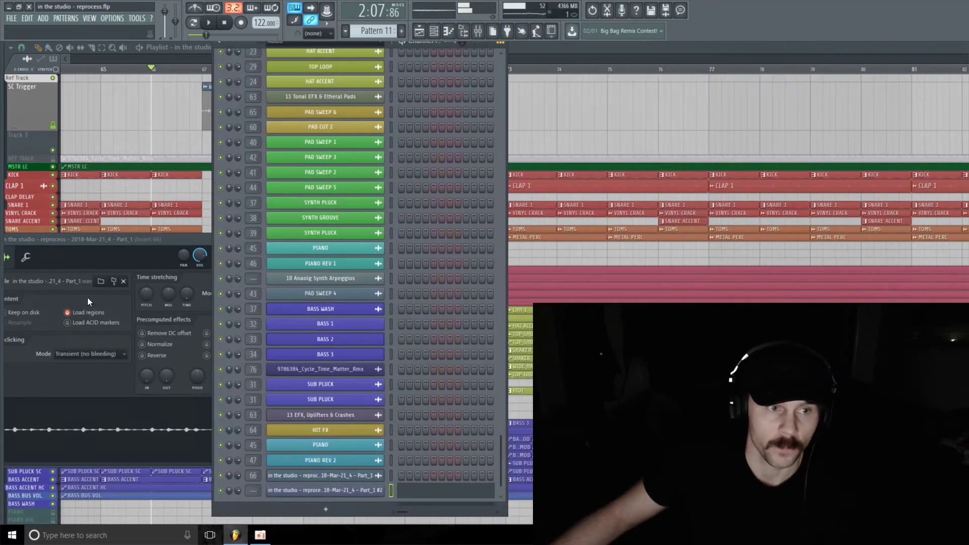
{"action": "left_click", "coordinate": [276, 240]}
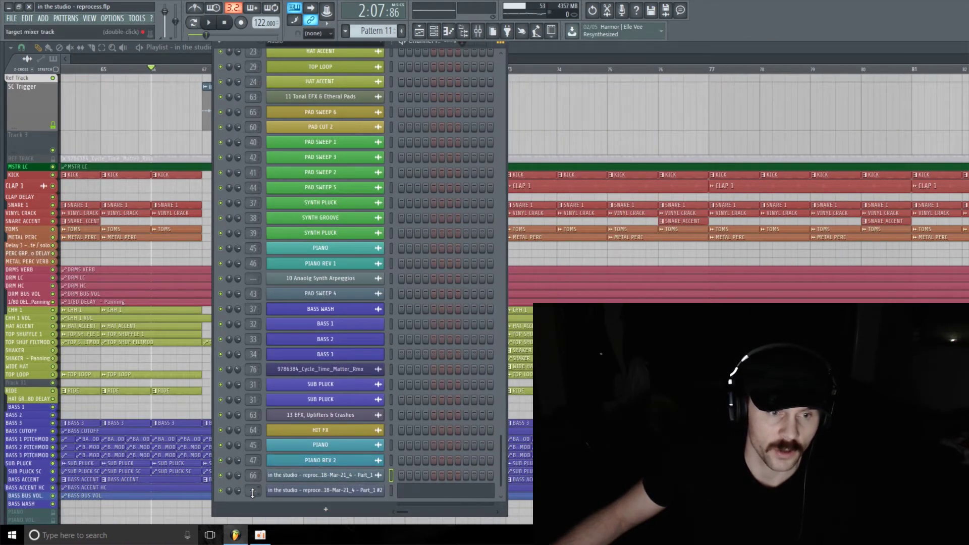
- Route the Fruity slicer channel to mixer track 66 and open its settings
{"action": "left_click_drag", "start_coordinate": [253, 492], "coordinate": [253, 482]}
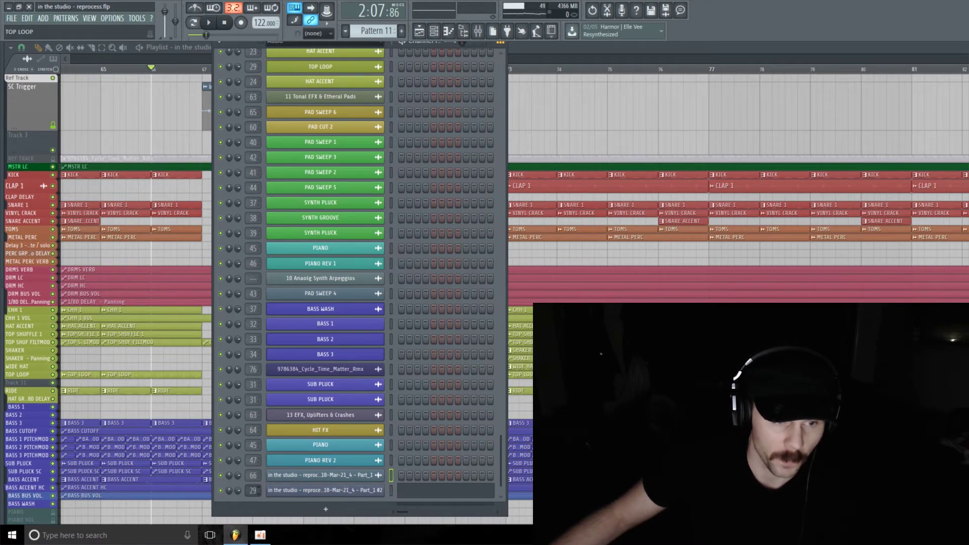
{"action": "left_click_drag", "start_coordinate": [253, 490], "coordinate": [253, 485]}
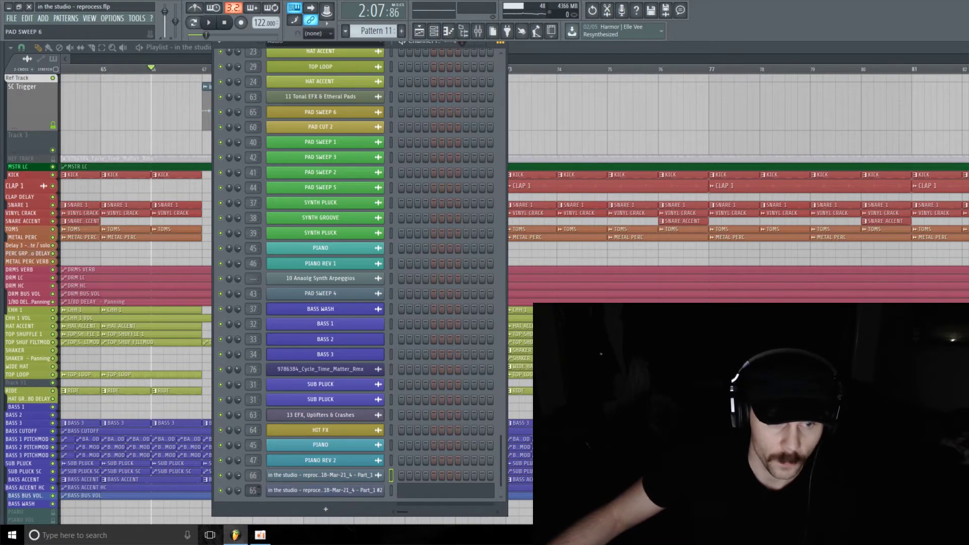
{"action": "left_click_drag", "start_coordinate": [253, 490], "coordinate": [253, 487]}
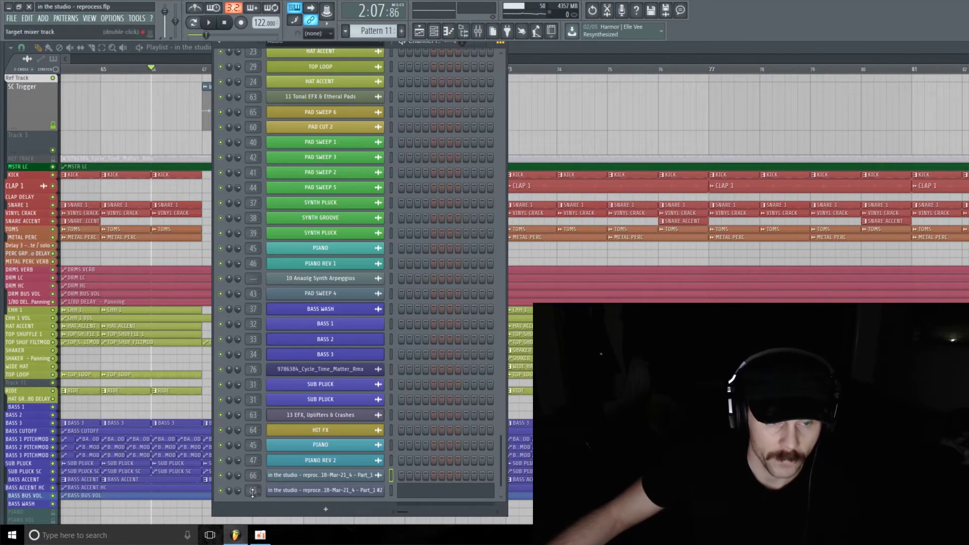
{"action": "left_click", "coordinate": [360, 490]}
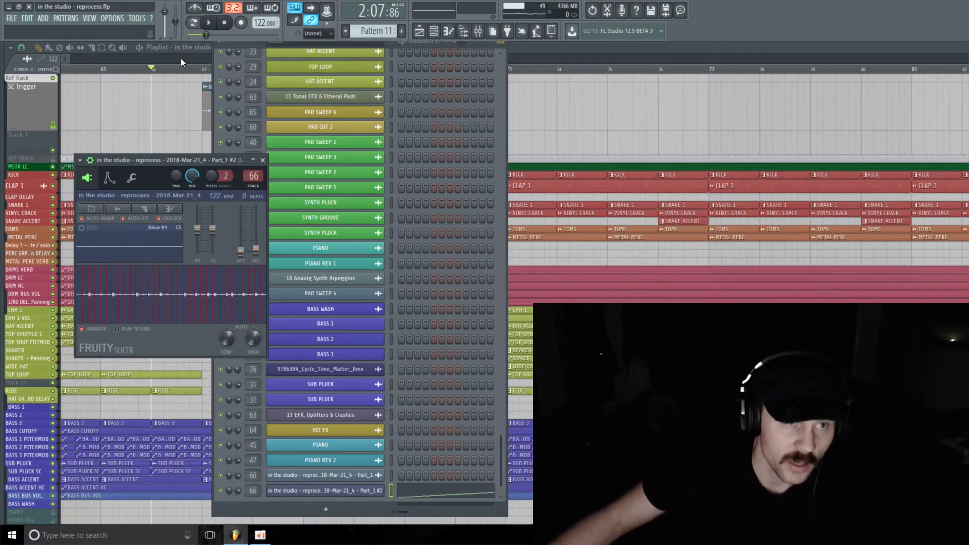
- Place Pattern 11 on Track 3 starting at bar 67, directly under the audio clip, and increase the track's height
{"action": "key", "text": "F12"}
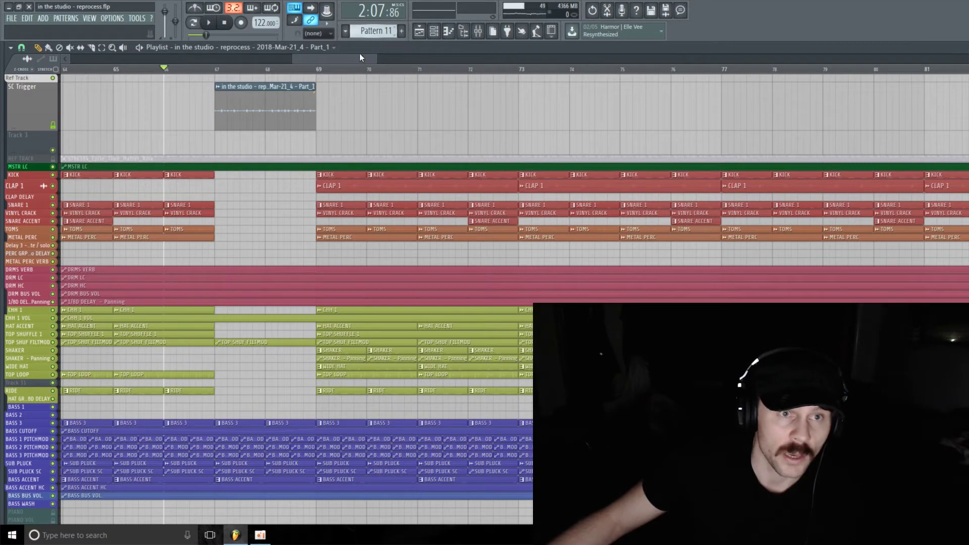
{"action": "left_click", "coordinate": [272, 139]}
{"action": "left_click_drag", "start_coordinate": [271, 140], "coordinate": [216, 139]}
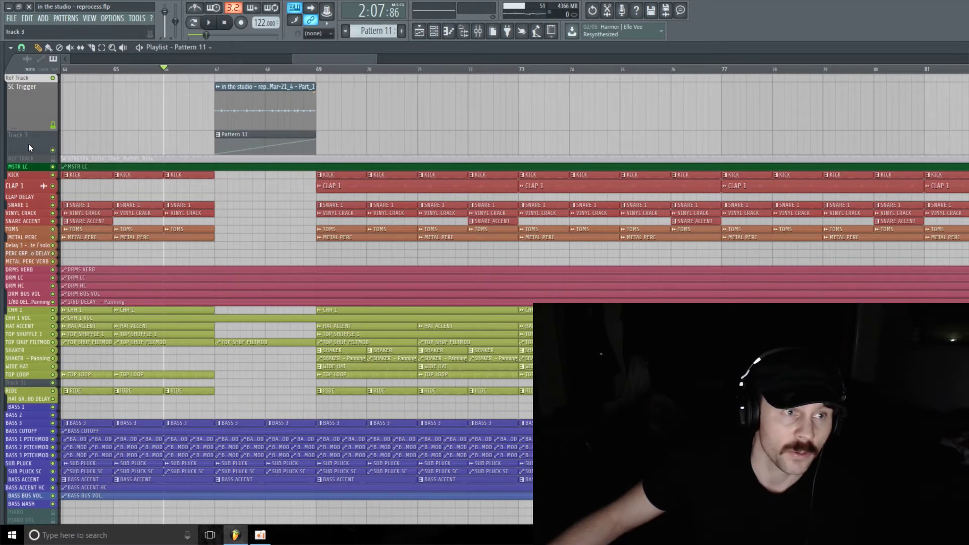
{"action": "left_click_drag", "start_coordinate": [28, 154], "coordinate": [28, 193]}
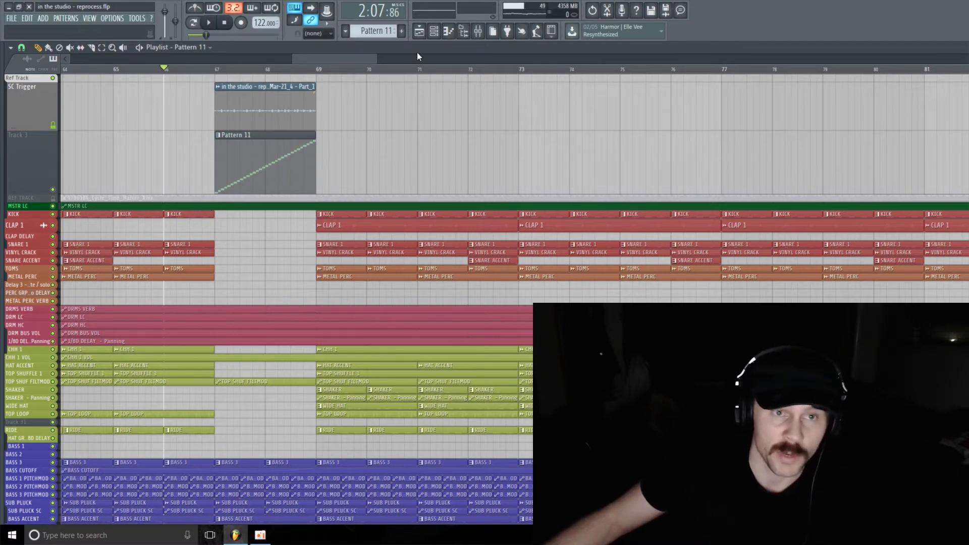
- Mute the SC Trigger track and play from bar 66 to hear the sliced pattern on its own with the arrangement
{"action": "left_click_drag", "start_coordinate": [376, 58], "coordinate": [345, 59]}
{"action": "left_click", "coordinate": [52, 124]}
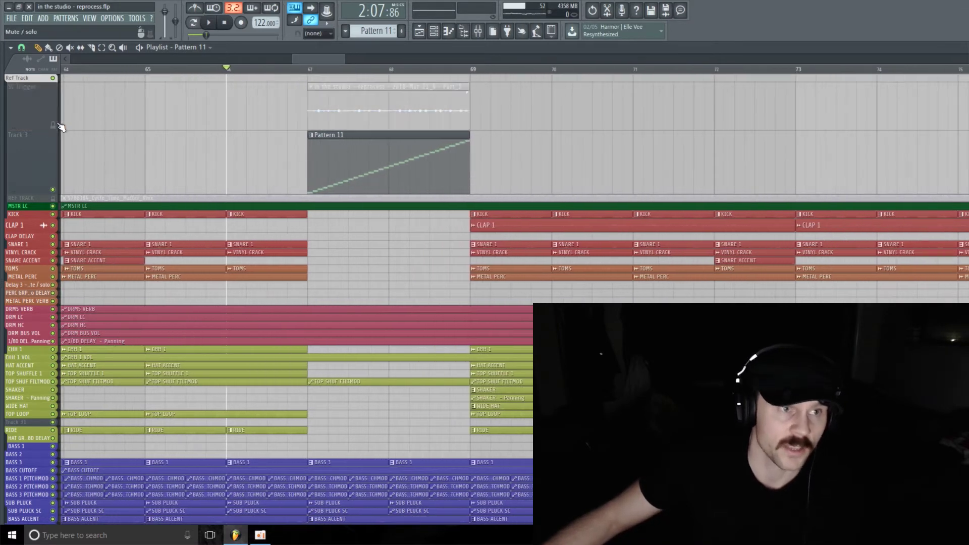
{"action": "left_click", "coordinate": [53, 189]}
{"action": "left_click", "coordinate": [52, 190]}
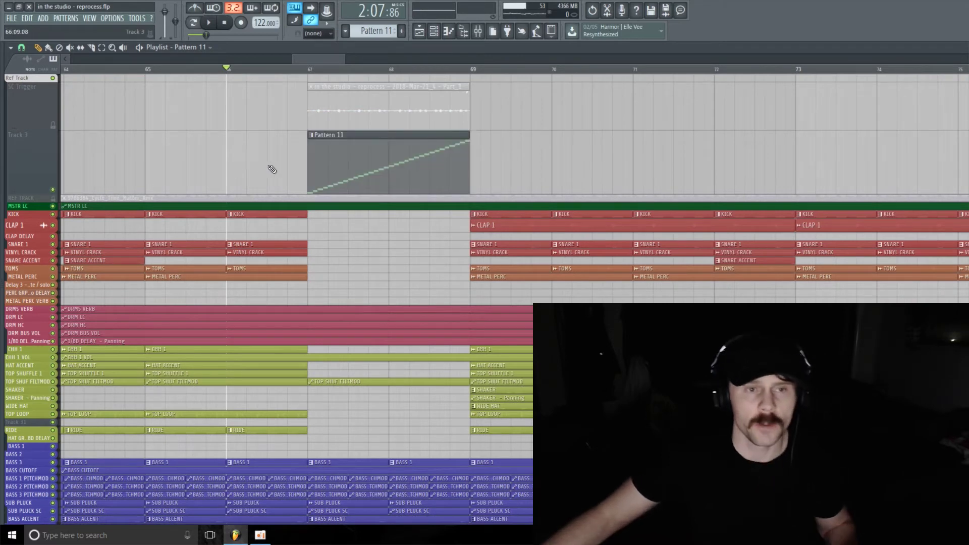
{"action": "key", "text": "space"}
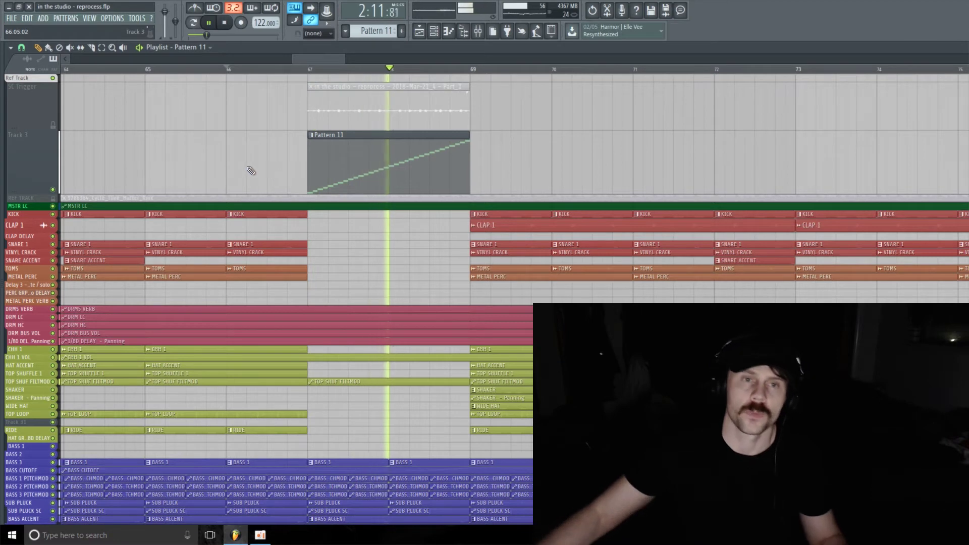
{"action": "key", "text": "space"}
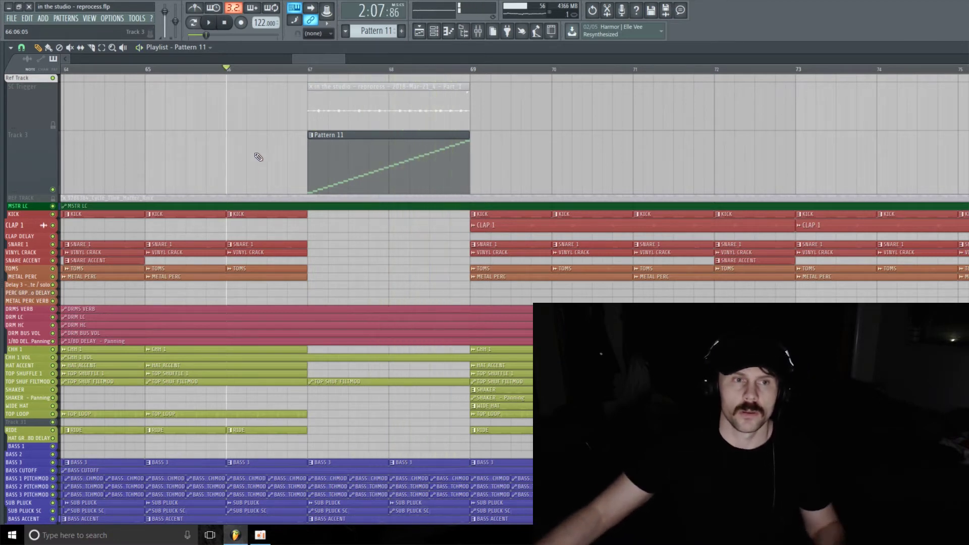
- Open the slicer channel's notes in the piano roll and play the song from the middle of bar 66
{"action": "left_click_drag", "start_coordinate": [227, 69], "coordinate": [275, 72]}
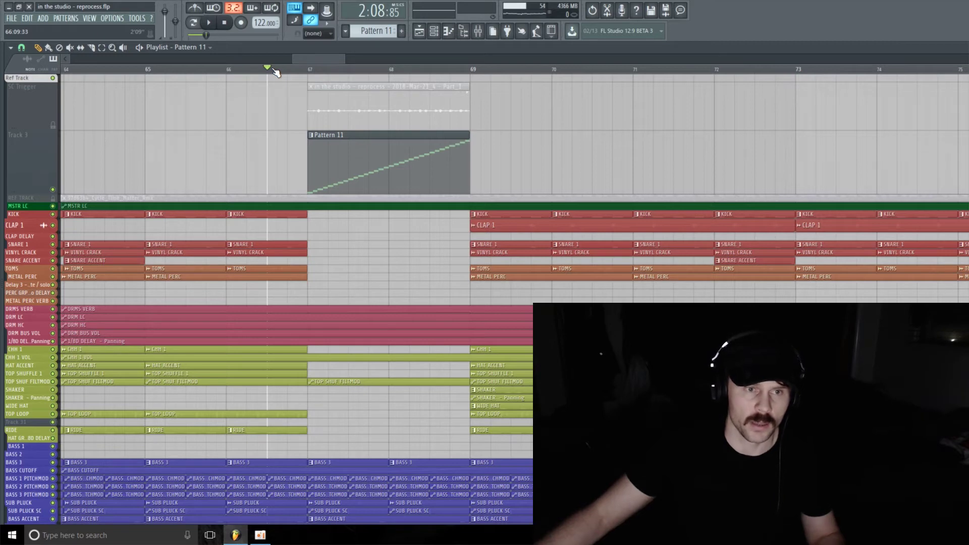
{"action": "left_click", "coordinate": [434, 31]}
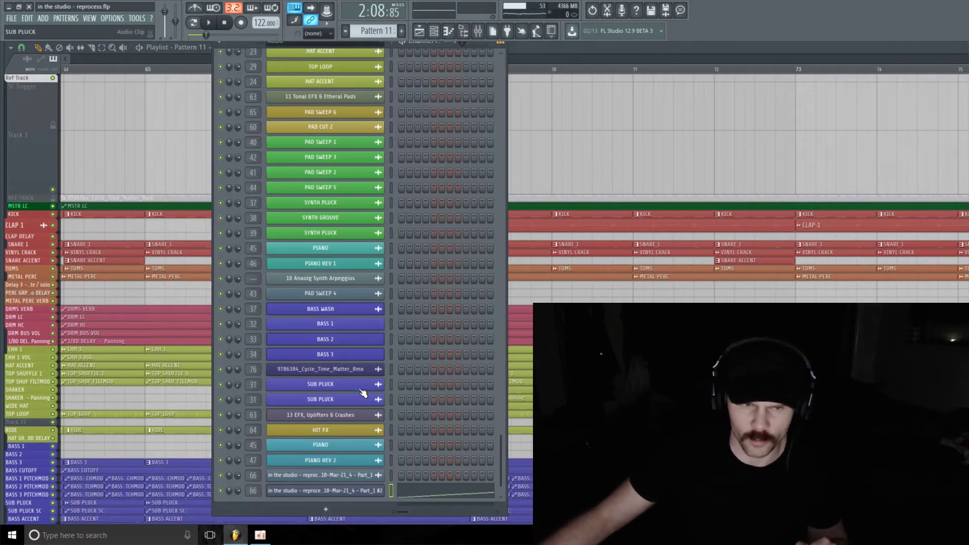
{"action": "right_click", "coordinate": [413, 392]}
{"action": "left_click", "coordinate": [416, 402]}
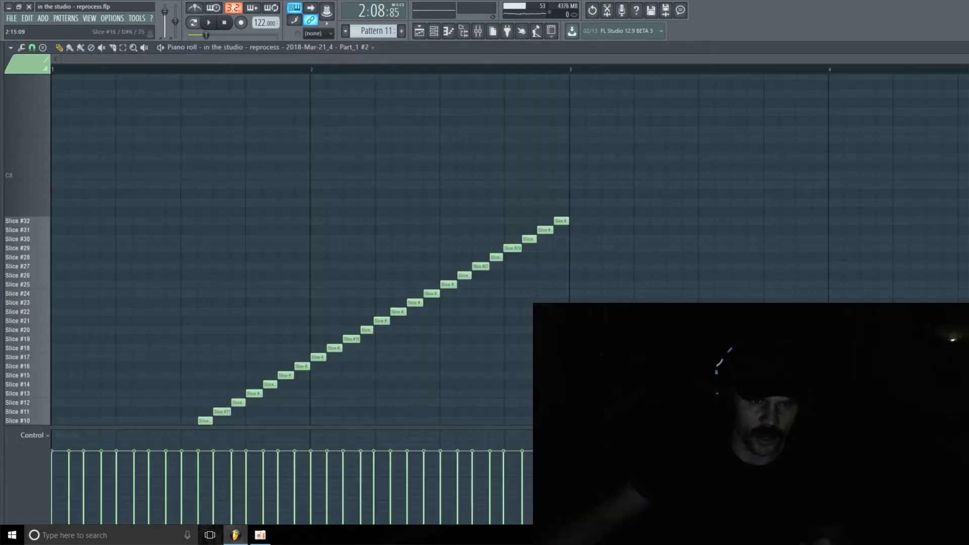
{"action": "mouse_move", "coordinate": [504, 428]}
{"action": "left_mouse_down"}
{"action": "mouse_move", "coordinate": [504, 349]}
{"action": "mouse_move", "coordinate": [51, 352]}
{"action": "left_mouse_up"}
{"action": "key", "text": "space"}
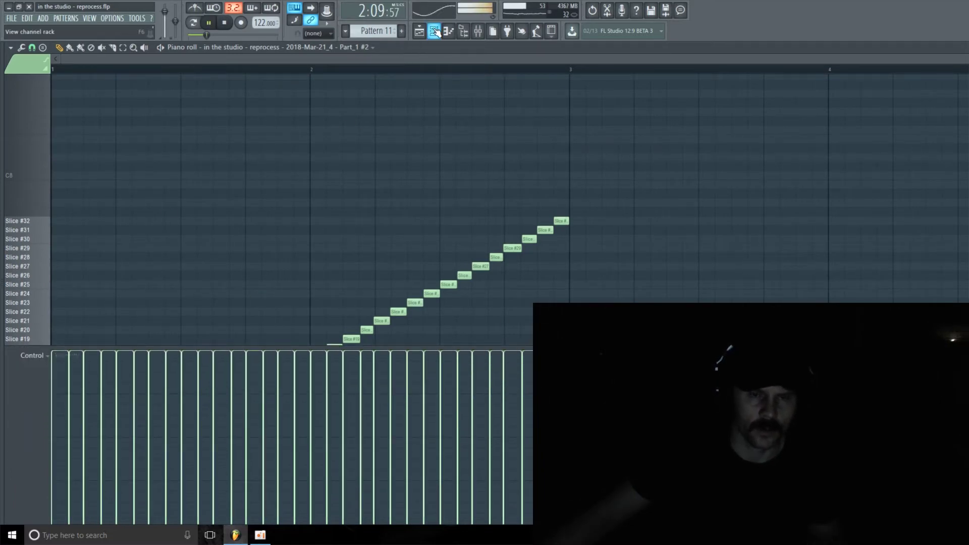
{"action": "key", "text": "space"}
- Raise the slicer channel's volume to 84% and play the passage to check its level
{"action": "left_click", "coordinate": [434, 32]}
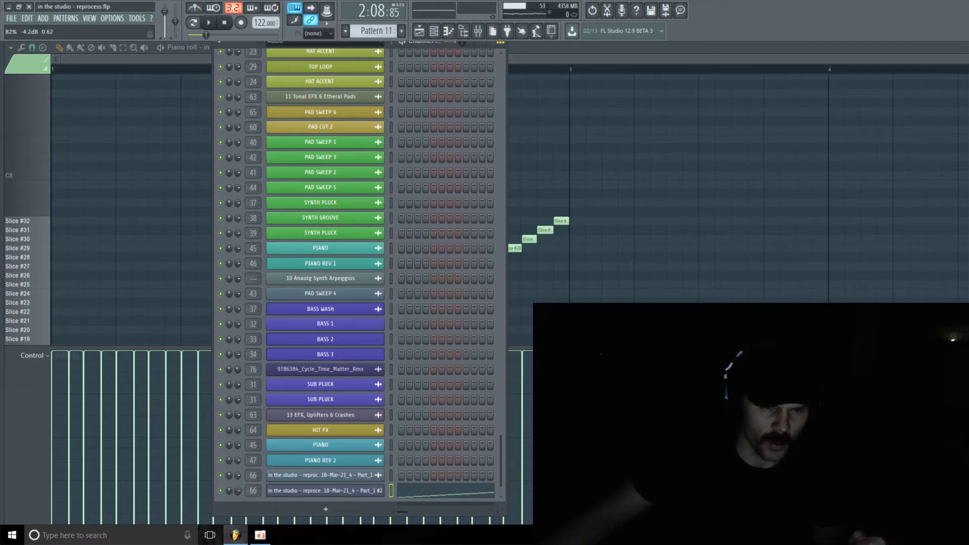
{"action": "scroll", "coordinate": [238, 490], "scroll_direction": "up", "scroll_amount": 2}
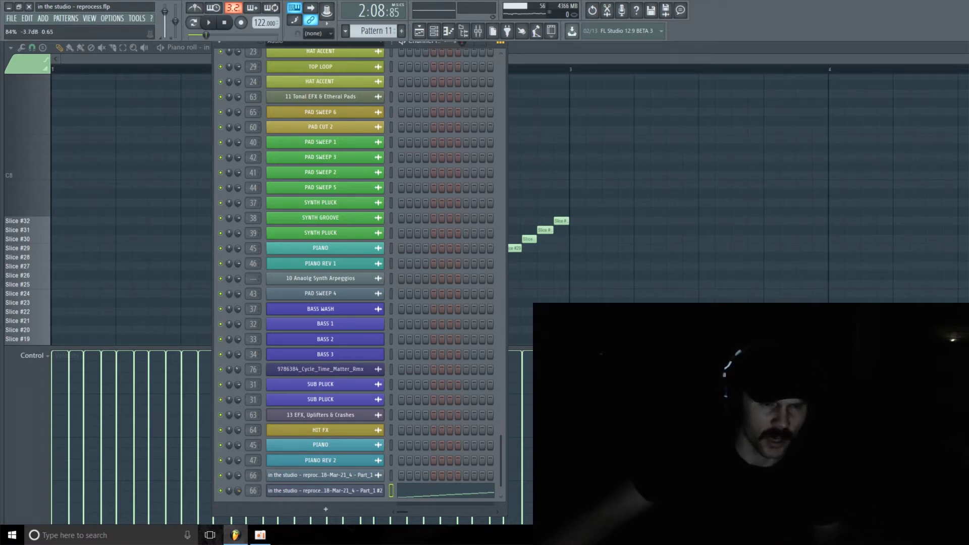
{"action": "key", "text": "space"}
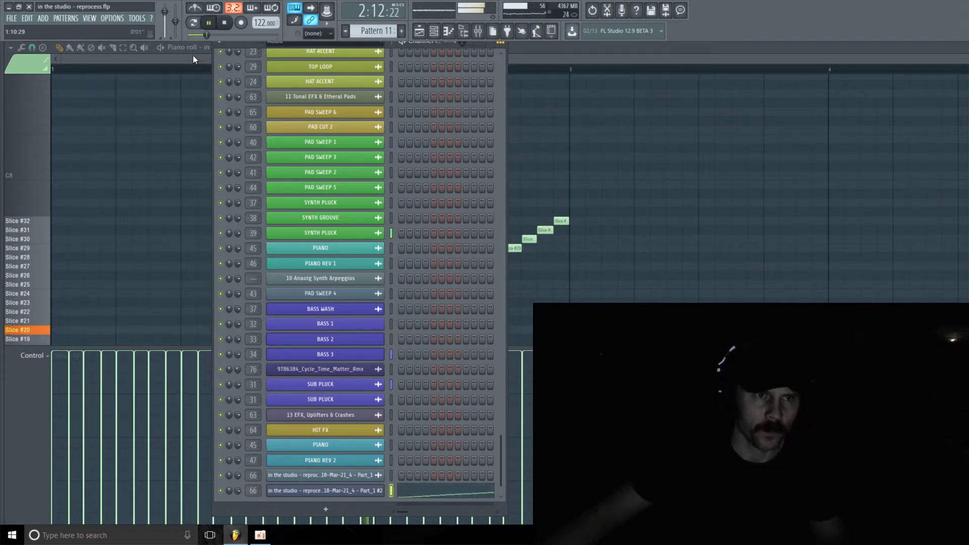
{"action": "key", "text": "space"}
- Return to the piano roll, shrink its control lane and zoom out to show more of the slice notes
{"action": "key", "text": "F6"}
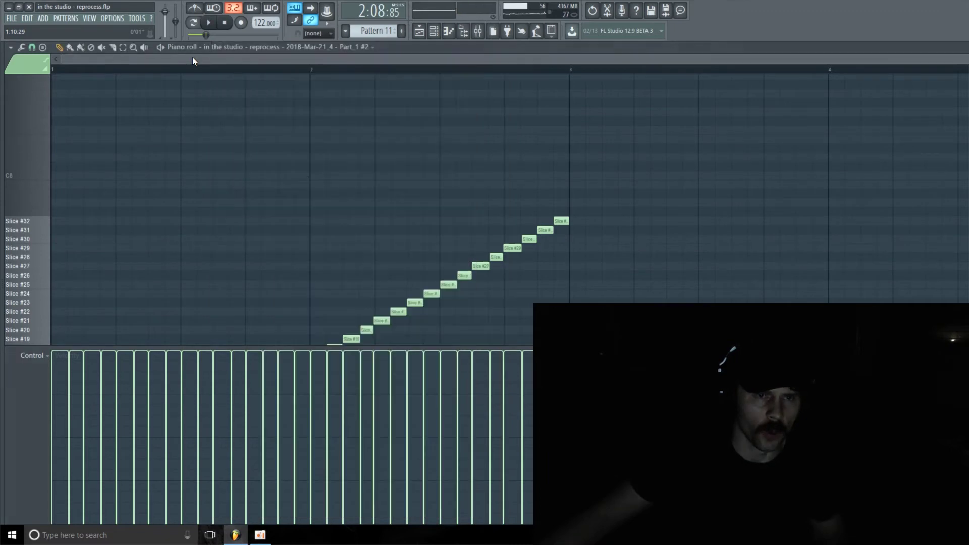
{"action": "left_click_drag", "start_coordinate": [295, 348], "coordinate": [267, 454]}
{"action": "scroll", "coordinate": [497, 70], "scroll_direction": "down", "scroll_amount": 2}
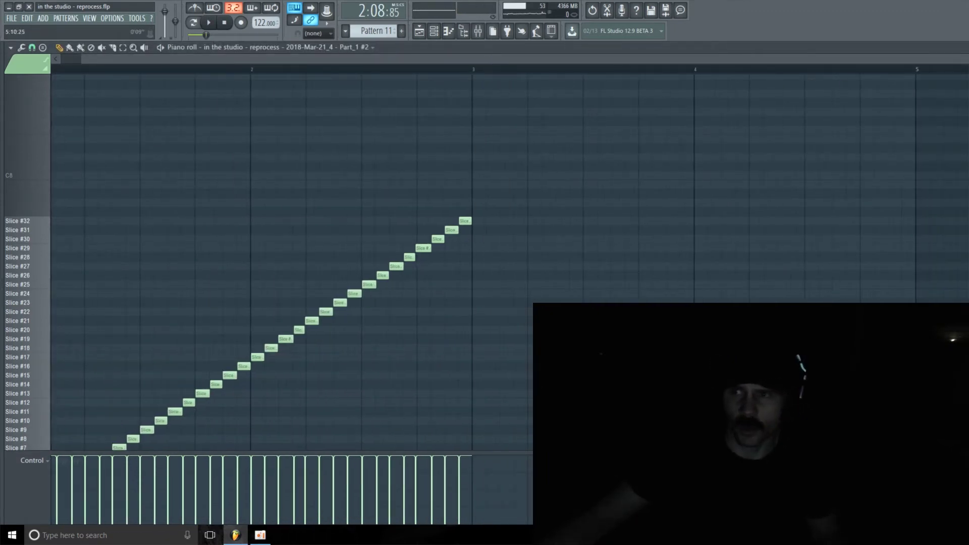
- Set a time selection over the second half of bar 2, from 2:09:00 to 3:01:00, covering the last slice notes
{"action": "scroll", "coordinate": [640, 83], "scroll_direction": "up", "scroll_amount": 2}
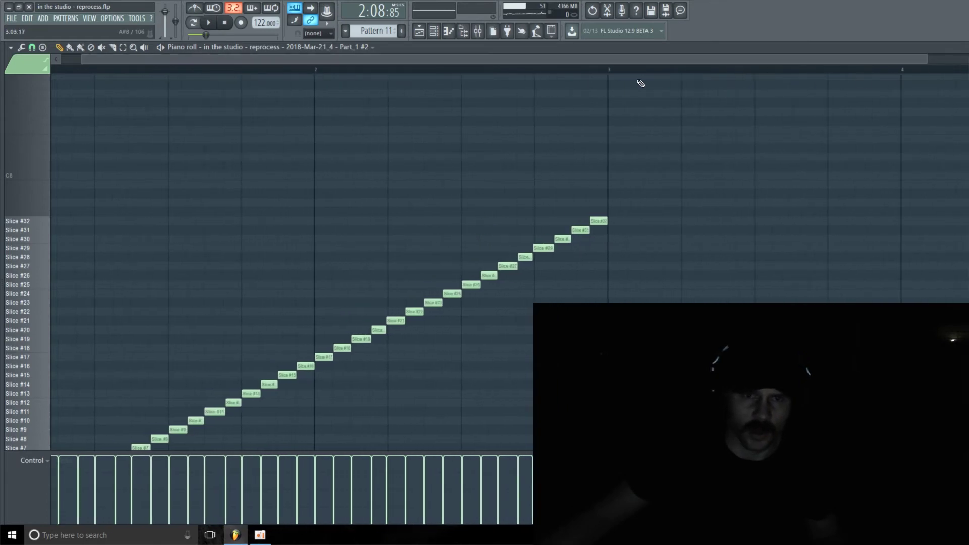
{"action": "scroll", "coordinate": [484, 59], "scroll_direction": "right", "scroll_amount": 2}
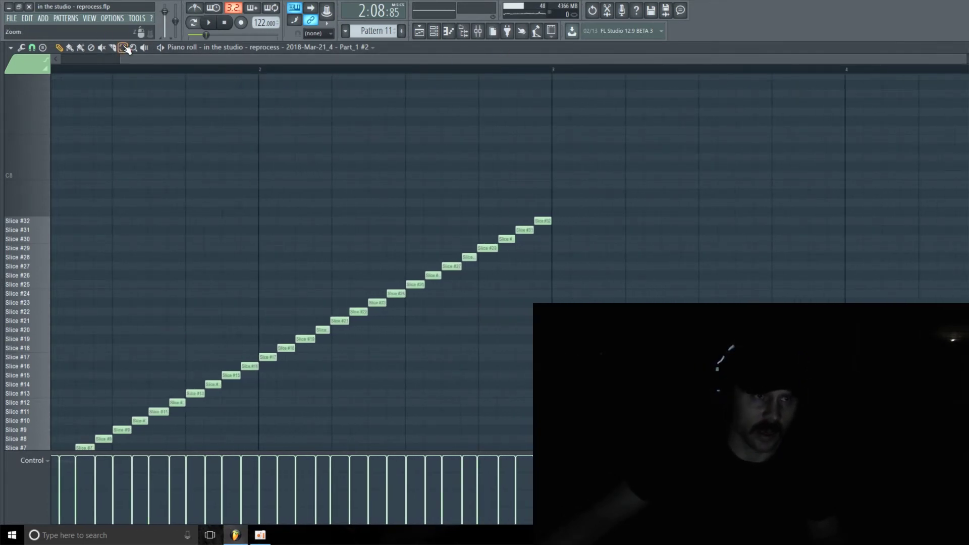
{"action": "left_click_drag", "start_coordinate": [407, 72], "coordinate": [556, 101]}
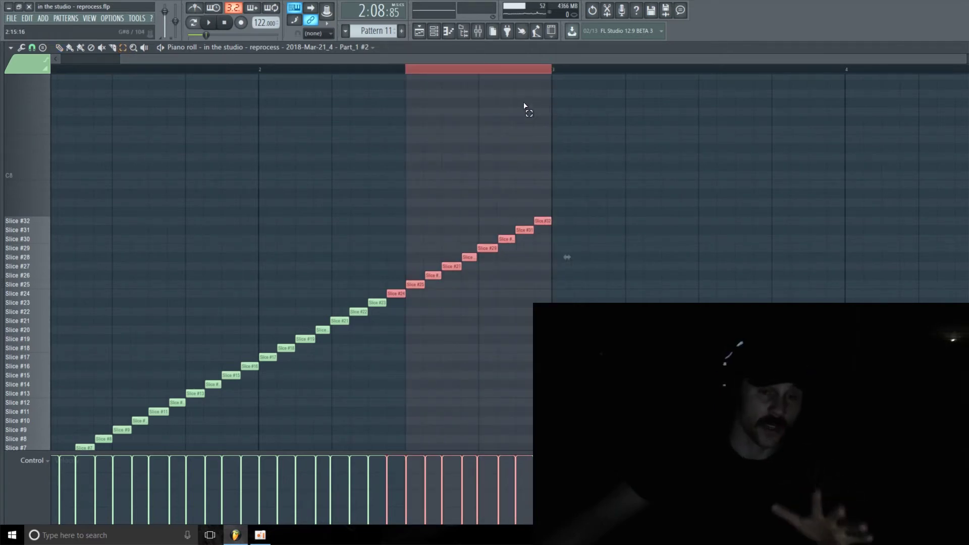
{"action": "left_click", "coordinate": [425, 80]}
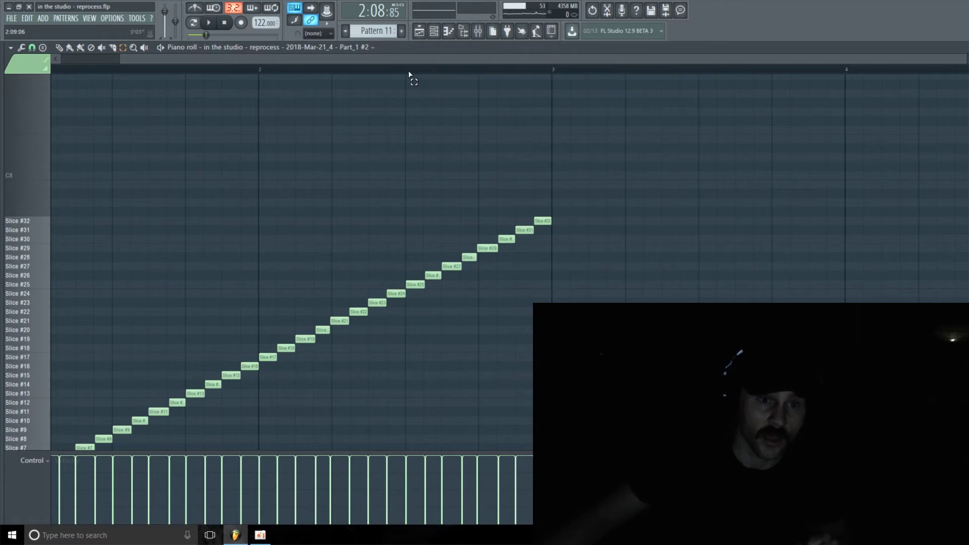
{"action": "left_click_drag", "start_coordinate": [409, 74], "coordinate": [544, 82]}
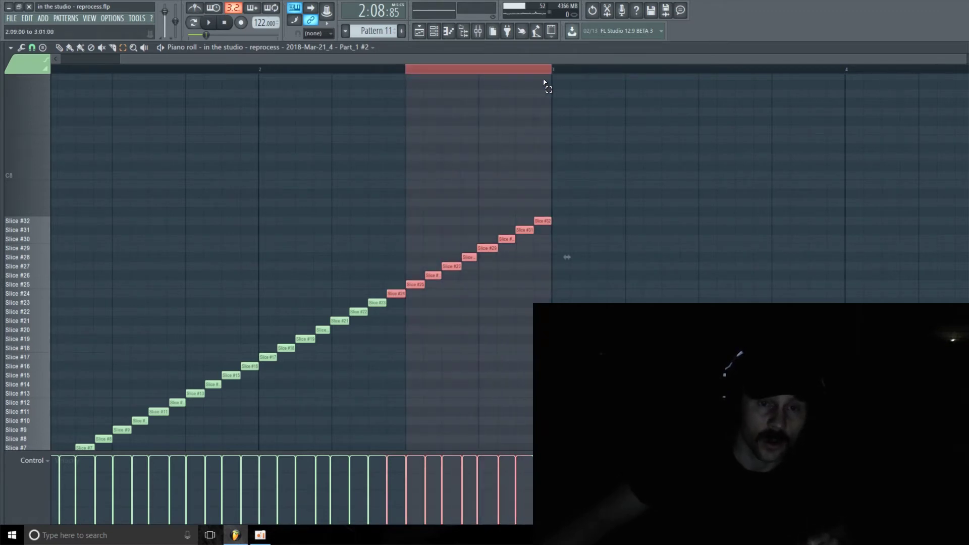
{"action": "scroll", "coordinate": [485, 154], "scroll_direction": "down", "scroll_amount": 3}
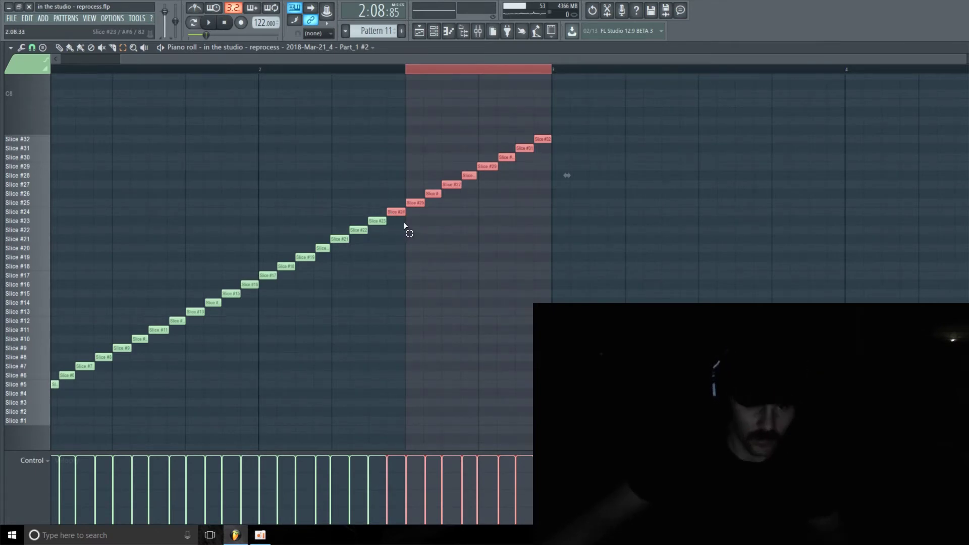
- Open the piano roll randomizer for the selected range and set its pattern octave to 6
{"action": "left_click", "coordinate": [15, 48]}
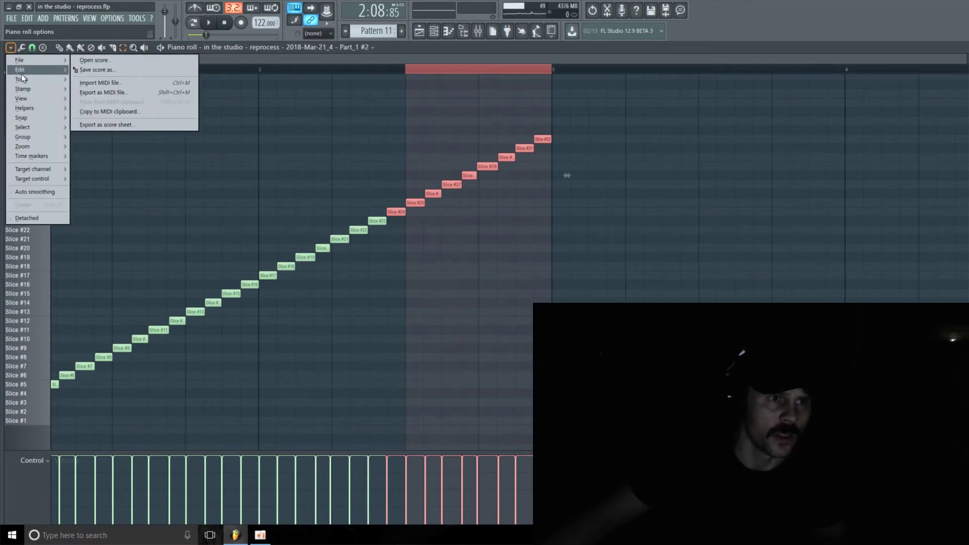
{"action": "mouse_move", "coordinate": [22, 76]}
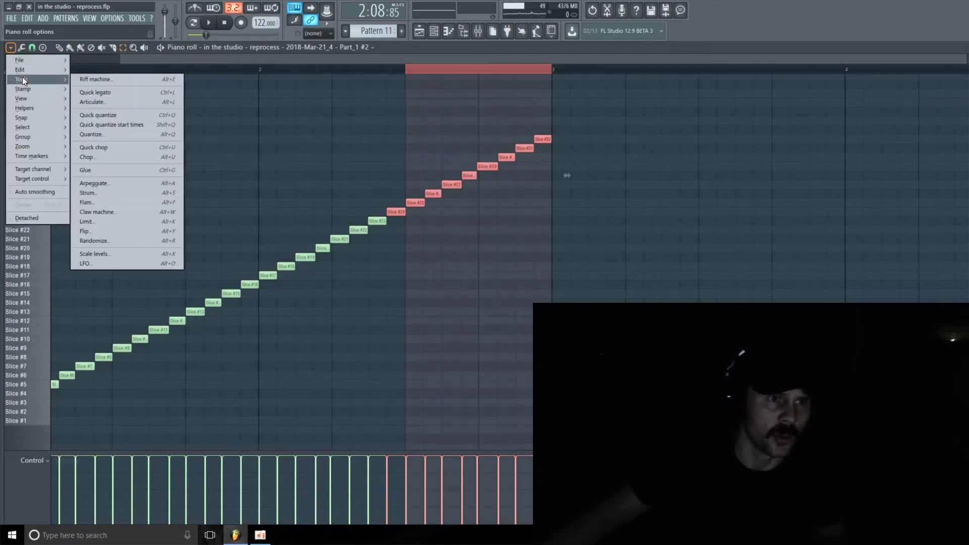
{"action": "left_click", "coordinate": [159, 242]}
{"action": "left_click_drag", "start_coordinate": [824, 21], "coordinate": [737, 41]}
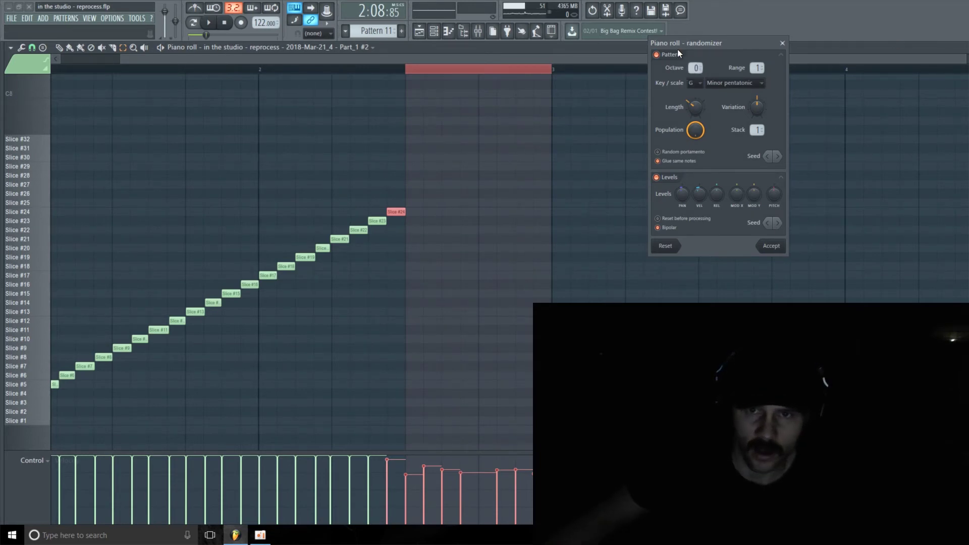
{"action": "scroll", "coordinate": [695, 67], "scroll_direction": "up", "scroll_amount": 4}
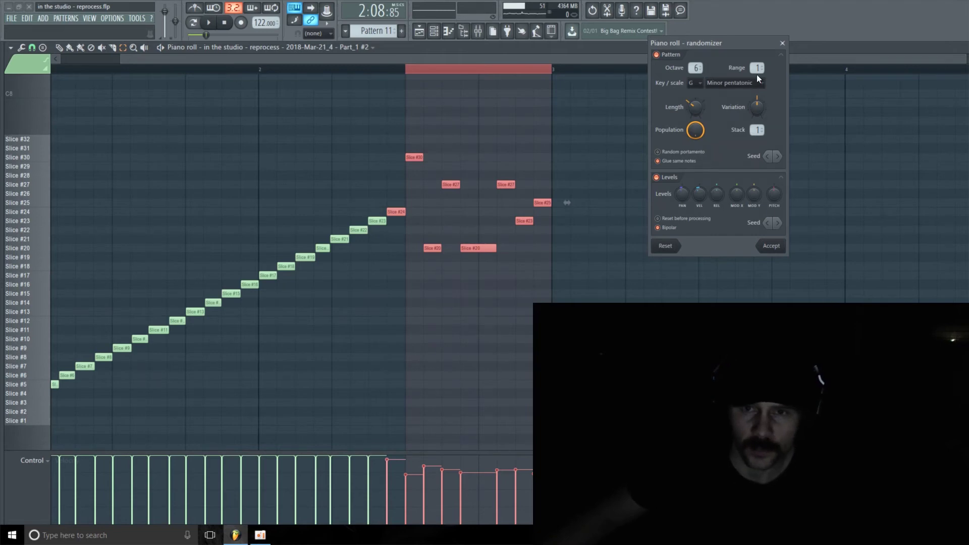
- Step the randomizer's pattern seed forward five times for a new slice arrangement and play the result
{"action": "left_click", "coordinate": [778, 156]}
{"action": "left_click", "coordinate": [779, 156]}
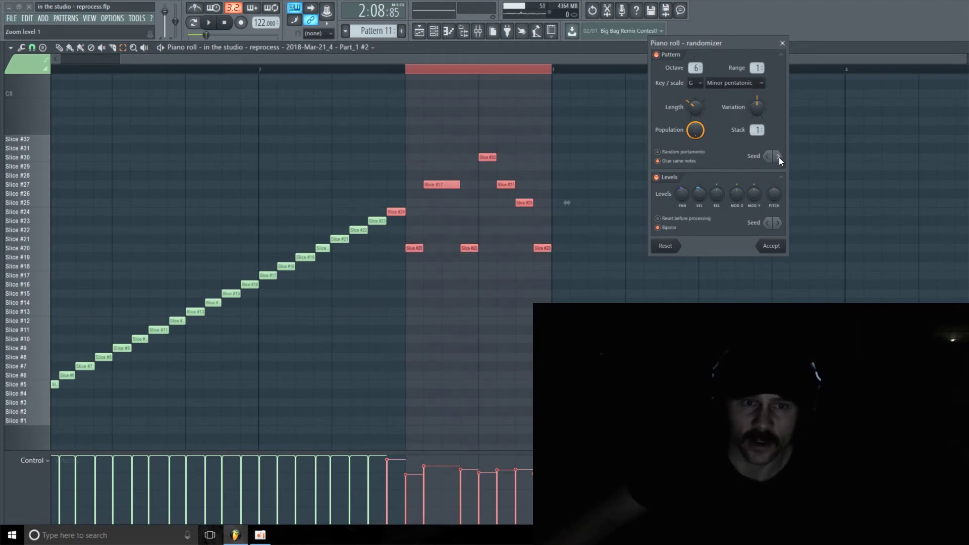
{"action": "left_click", "coordinate": [779, 157]}
{"action": "left_click", "coordinate": [779, 157]}
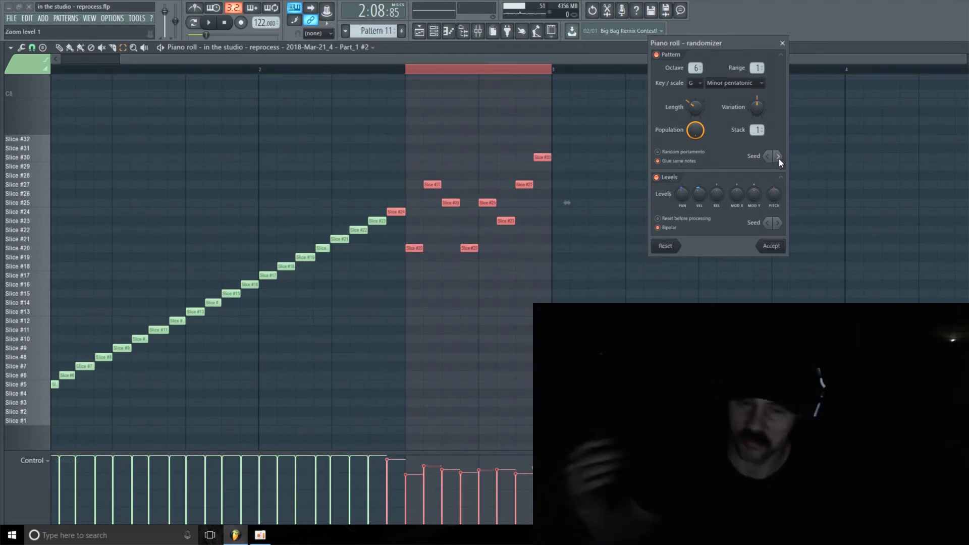
{"action": "left_click", "coordinate": [779, 157]}
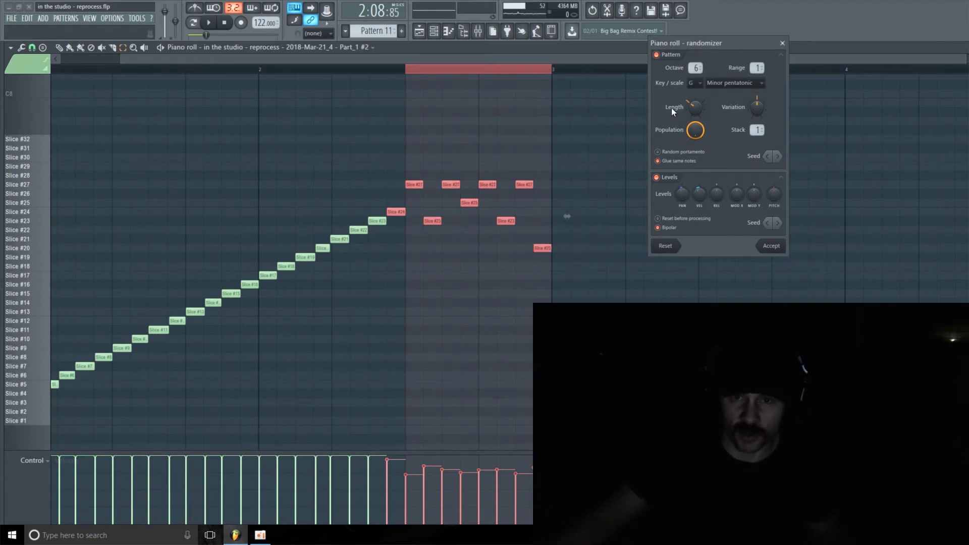
{"action": "key", "text": "space"}
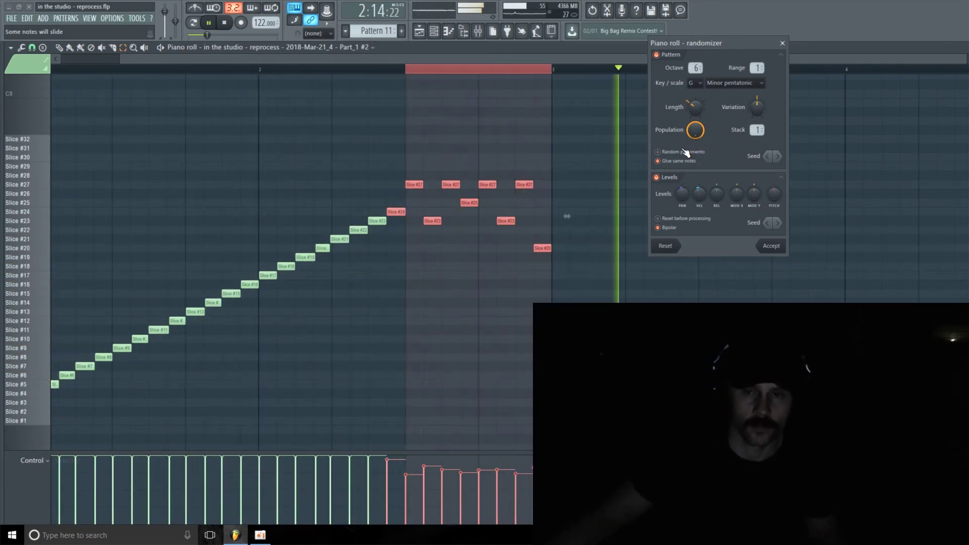
{"action": "key", "text": "space"}
- Lower the randomizer's Population to thin out the generated notes and play the sparser pattern
{"action": "mouse_move", "coordinate": [695, 130]}
{"action": "left_mouse_down"}
{"action": "mouse_move", "coordinate": [695, 151]}
{"action": "mouse_move", "coordinate": [682, 127]}
{"action": "left_mouse_up"}
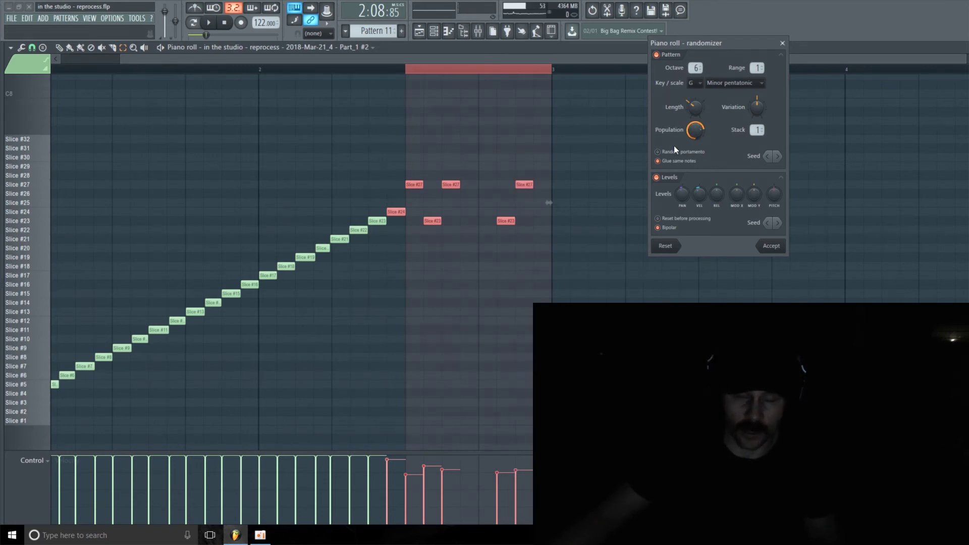
{"action": "key", "text": "space"}
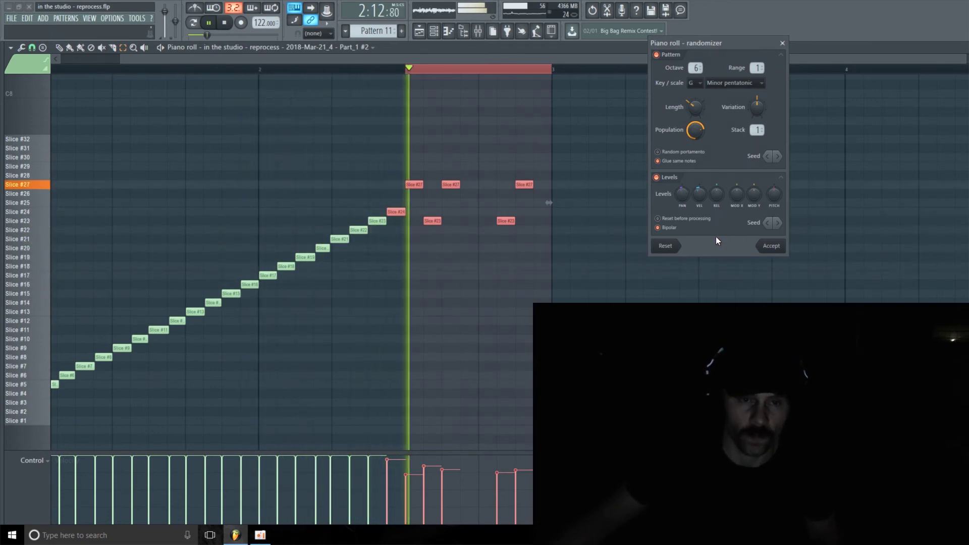
{"action": "key", "text": "space"}
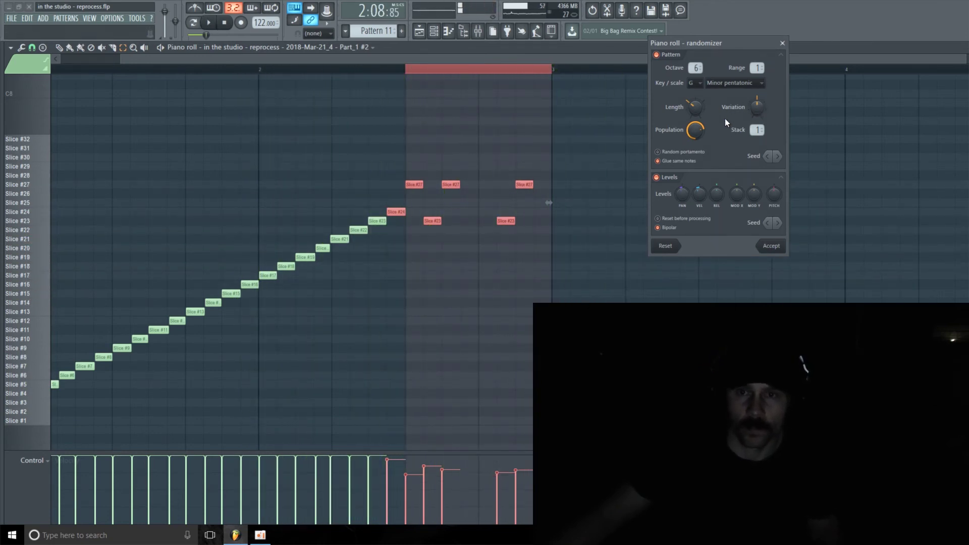
- Advance the pattern seed once more and play the newly generated slice pattern
{"action": "left_click", "coordinate": [777, 156]}
{"action": "key", "text": "space"}
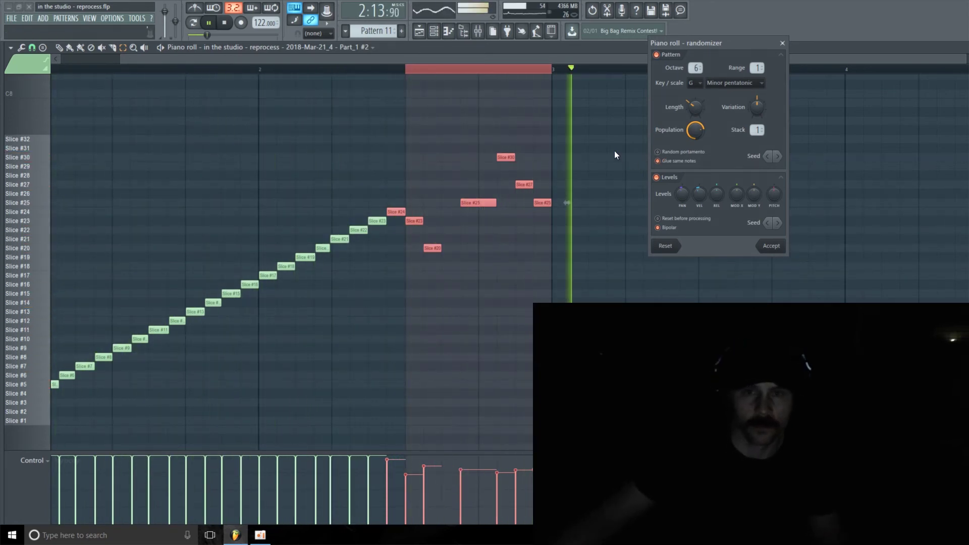
{"action": "key", "text": "space"}
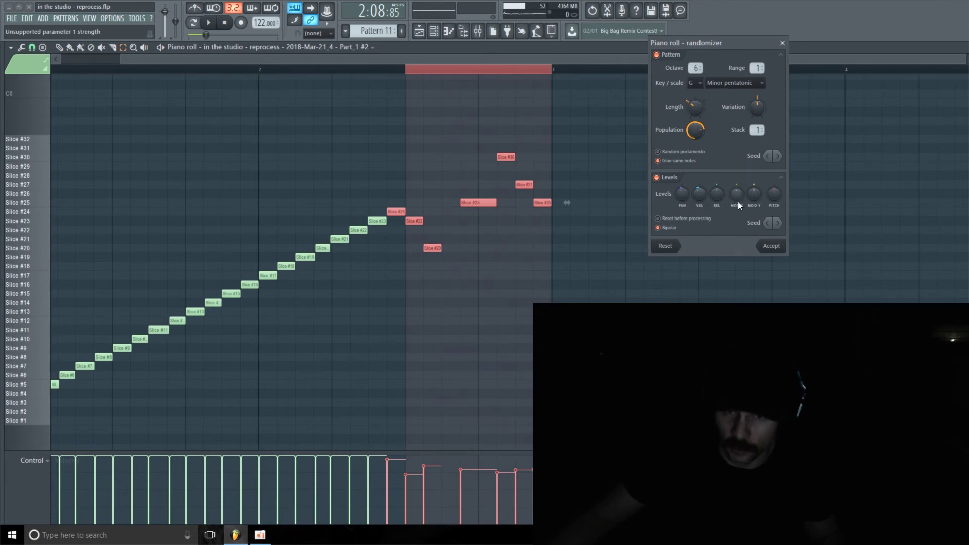
- Step the Levels seed forward three times to vary the note velocities and raise Population to maximum while listening
{"action": "left_click", "coordinate": [777, 222]}
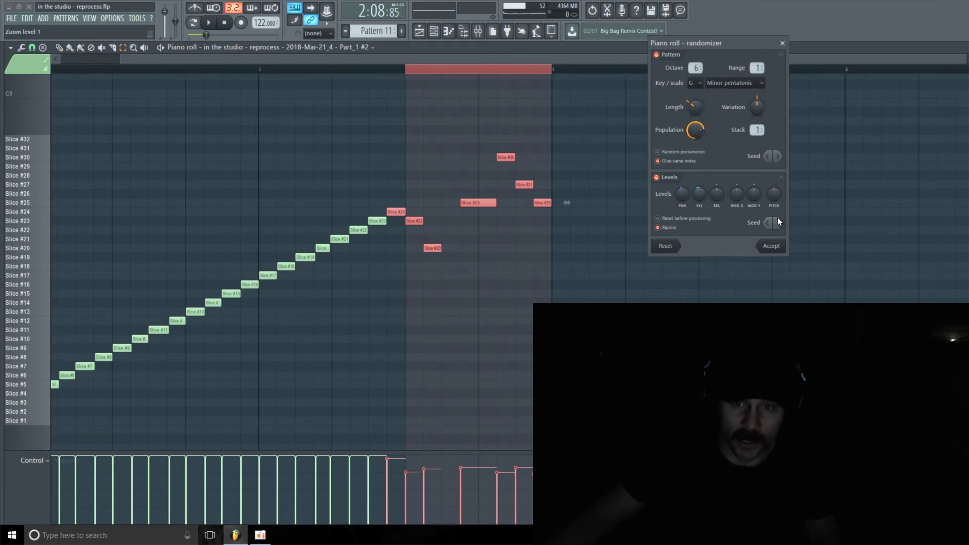
{"action": "left_click", "coordinate": [777, 222]}
{"action": "key", "text": "space"}
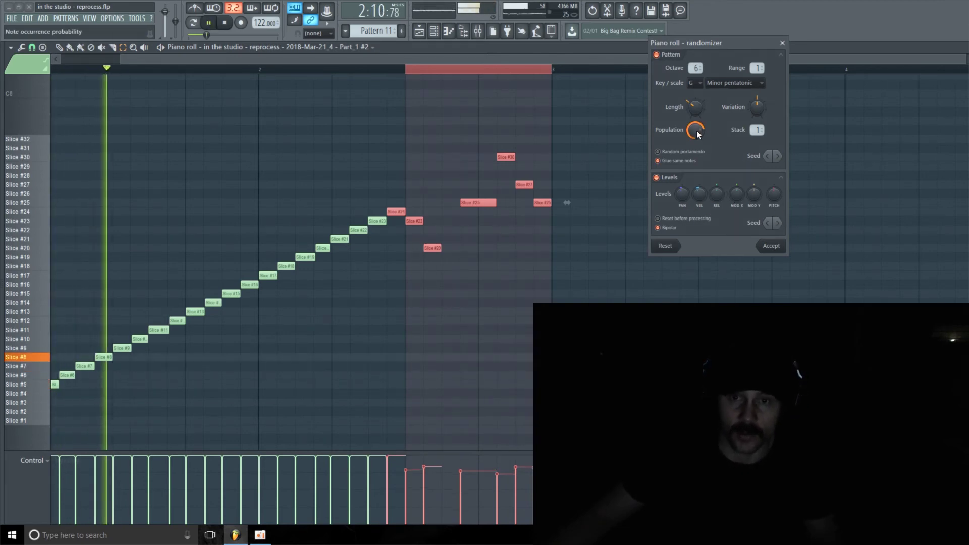
{"action": "left_click_drag", "start_coordinate": [696, 130], "coordinate": [684, 132]}
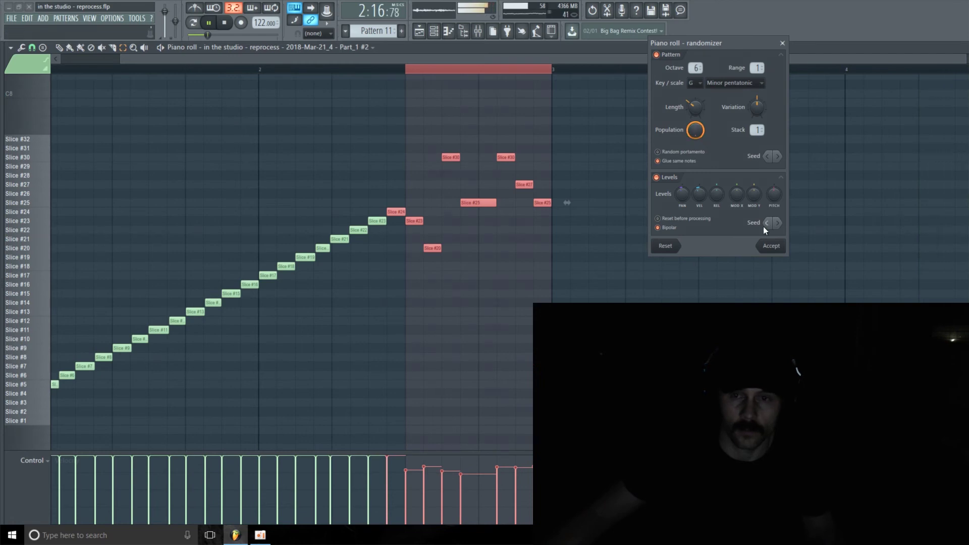
{"action": "left_click", "coordinate": [779, 220]}
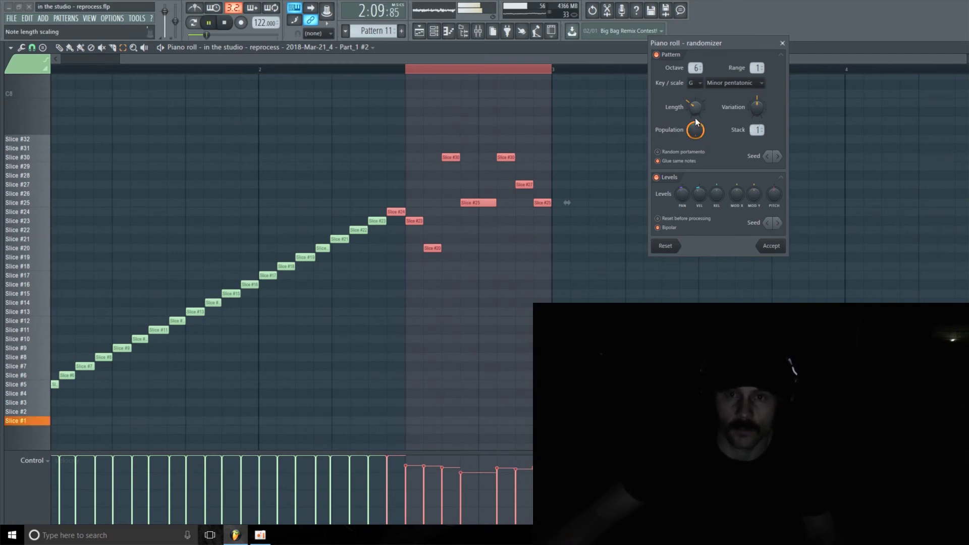
- Reduce the randomizer's Length to shorten the generated notes, stop playback and slightly adjust the Variation
{"action": "mouse_move", "coordinate": [695, 117]}
{"action": "left_mouse_down"}
{"action": "mouse_move", "coordinate": [694, 132]}
{"action": "mouse_move", "coordinate": [685, 101]}
{"action": "left_mouse_up"}
{"action": "key", "text": "space"}
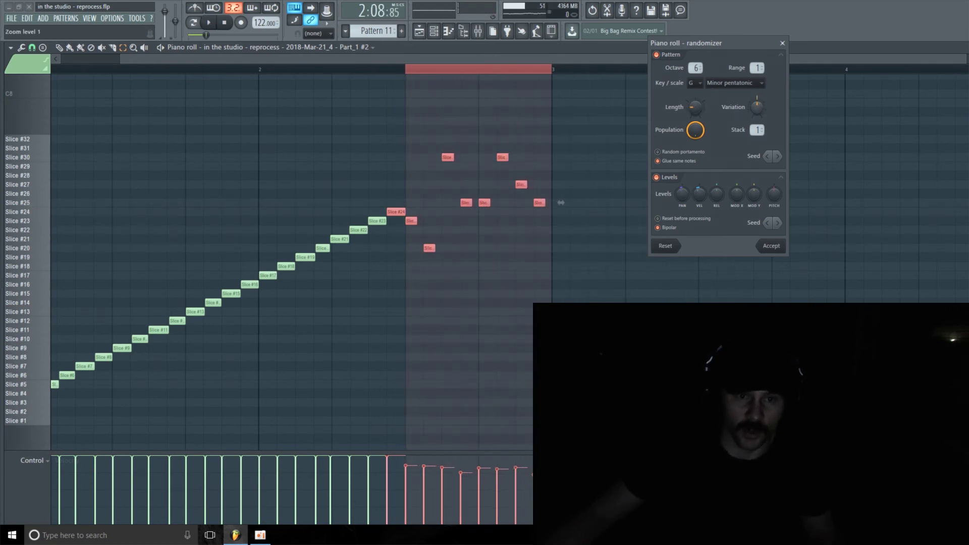
{"action": "left_click_drag", "start_coordinate": [743, 114], "coordinate": [742, 109]}
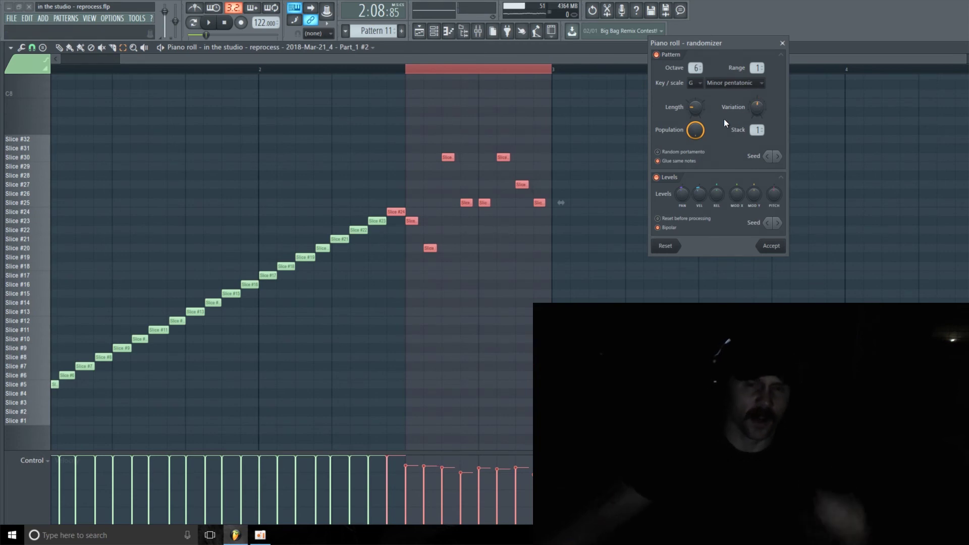